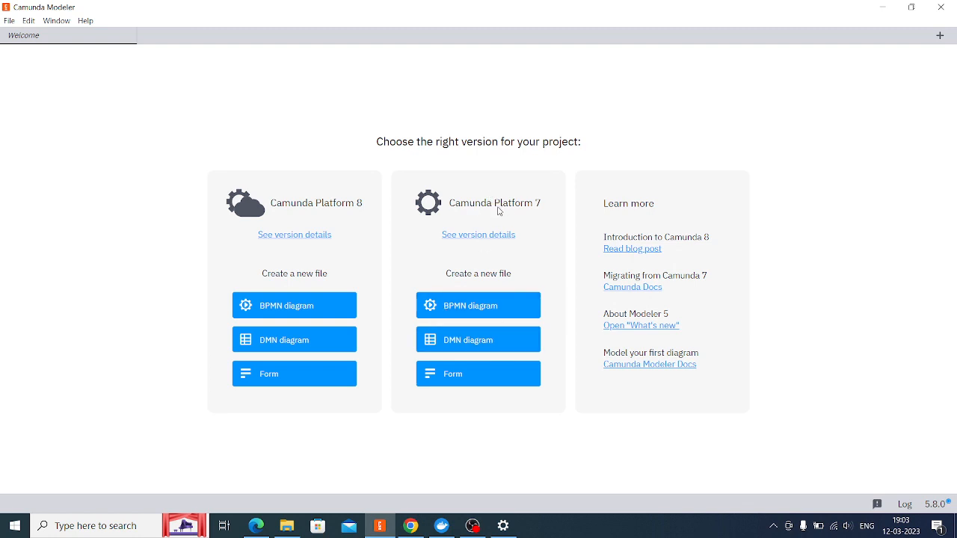
Step: Create a Camunda Platform 7 BPMN diagram, move its start event further into the canvas and name it "start"
{"action": "left_click", "coordinate": [464, 307]}
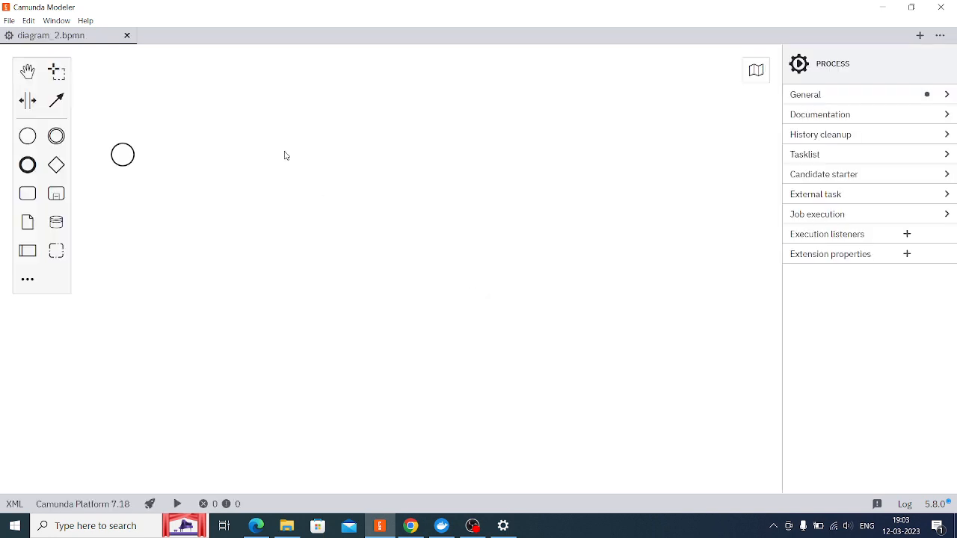
{"action": "left_click_drag", "start_coordinate": [123, 155], "coordinate": [256, 200]}
{"action": "double_click", "coordinate": [257, 201]}
{"action": "type", "text": "start"}
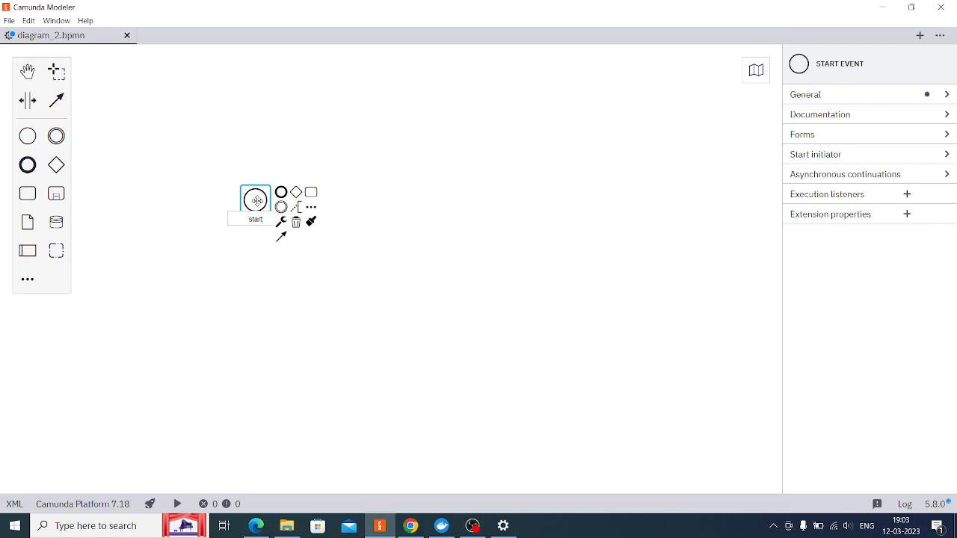
{"action": "left_click", "coordinate": [349, 187]}
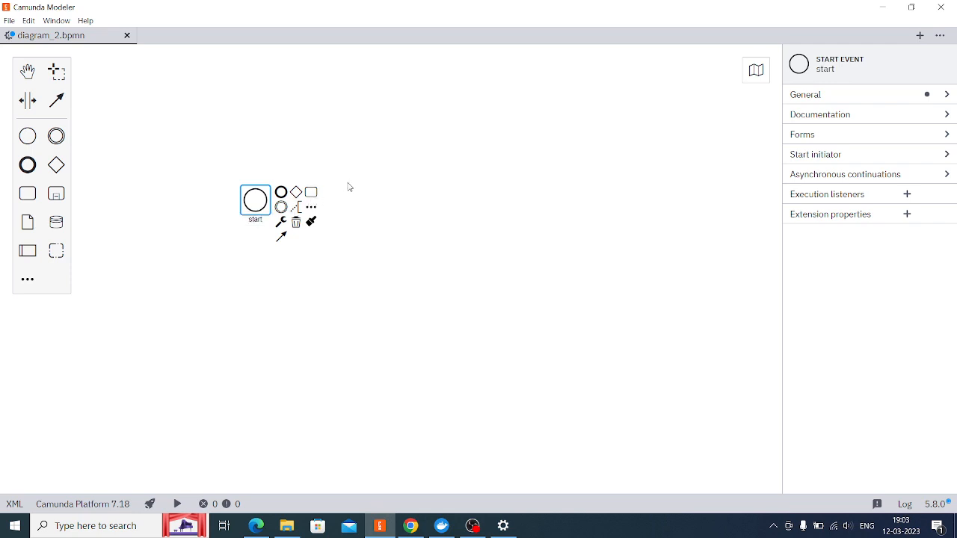
Step: Append a task and then an end event after the start event, and name the end event "end"
{"action": "left_click", "coordinate": [256, 200]}
{"action": "left_click_drag", "start_coordinate": [316, 193], "coordinate": [325, 200]}
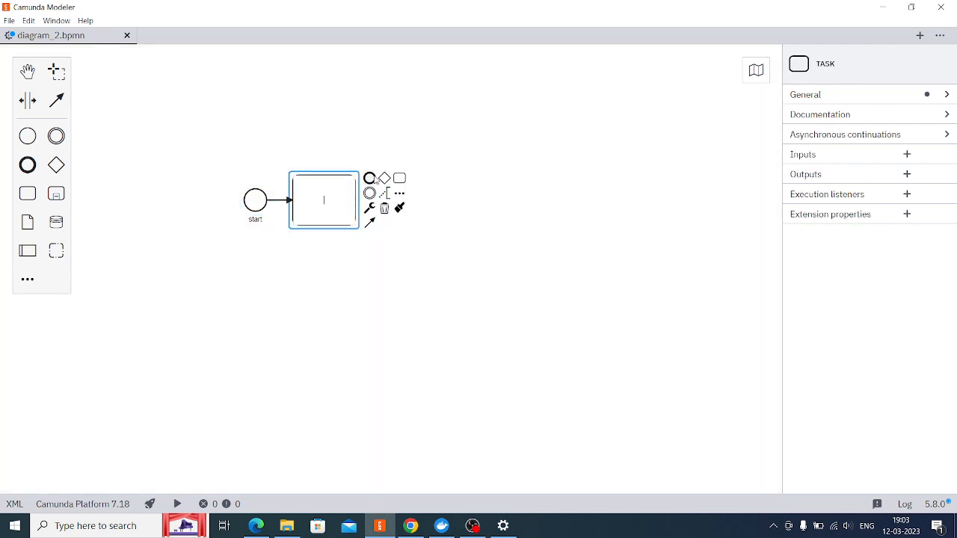
{"action": "left_click_drag", "start_coordinate": [374, 180], "coordinate": [387, 200]}
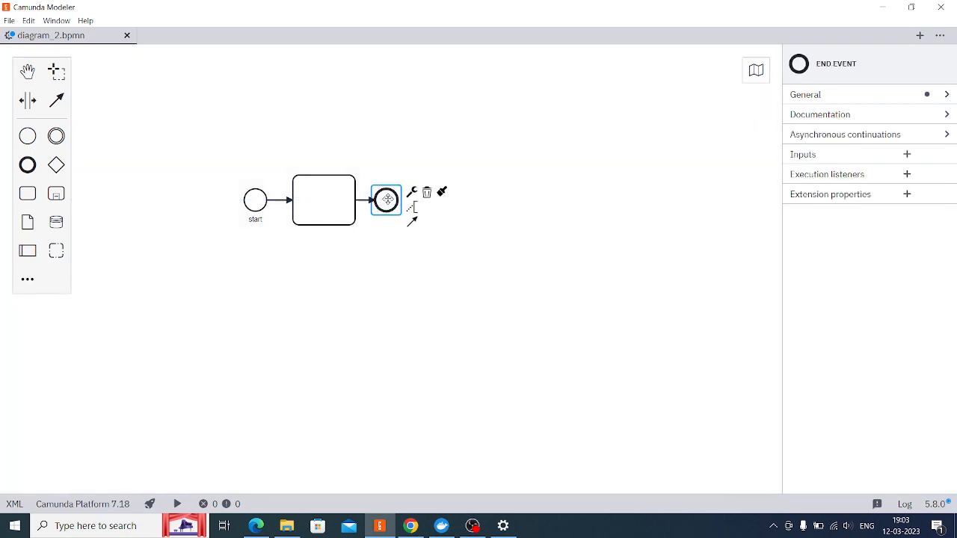
{"action": "double_click", "coordinate": [387, 200]}
{"action": "type", "text": "end"}
{"action": "key", "text": "Return"}
Step: Change the task between the start and end events to a User Task and name it "Test User Task"
{"action": "left_click", "coordinate": [328, 205]}
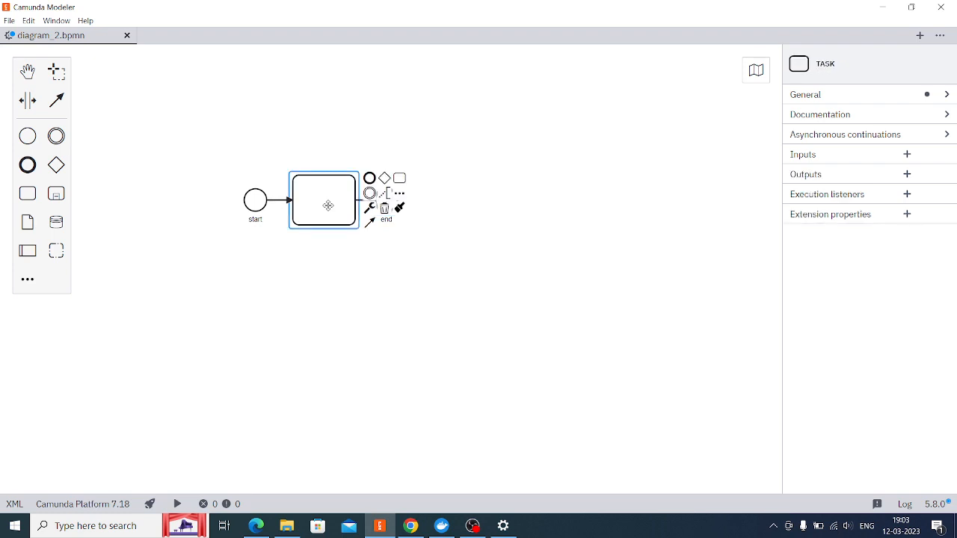
{"action": "left_click", "coordinate": [372, 209]}
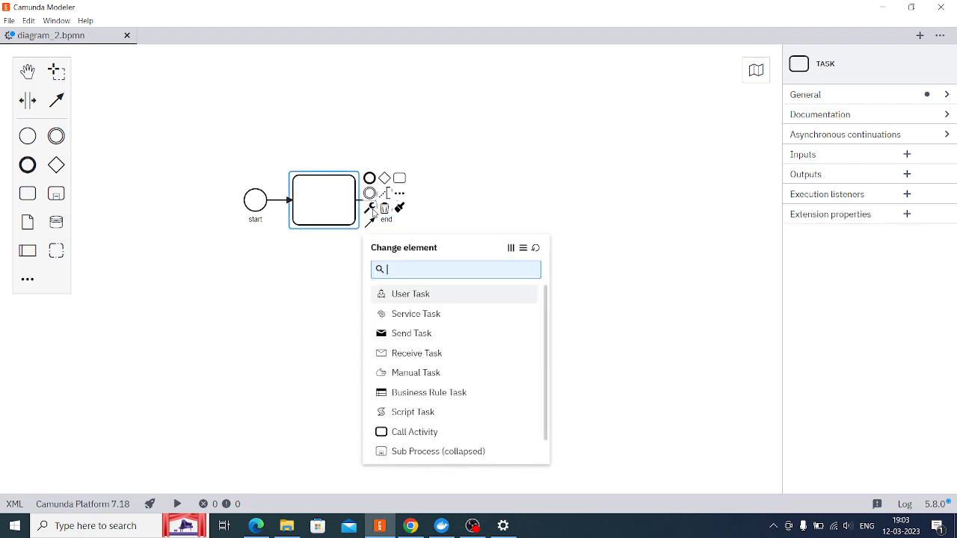
{"action": "left_click", "coordinate": [411, 299]}
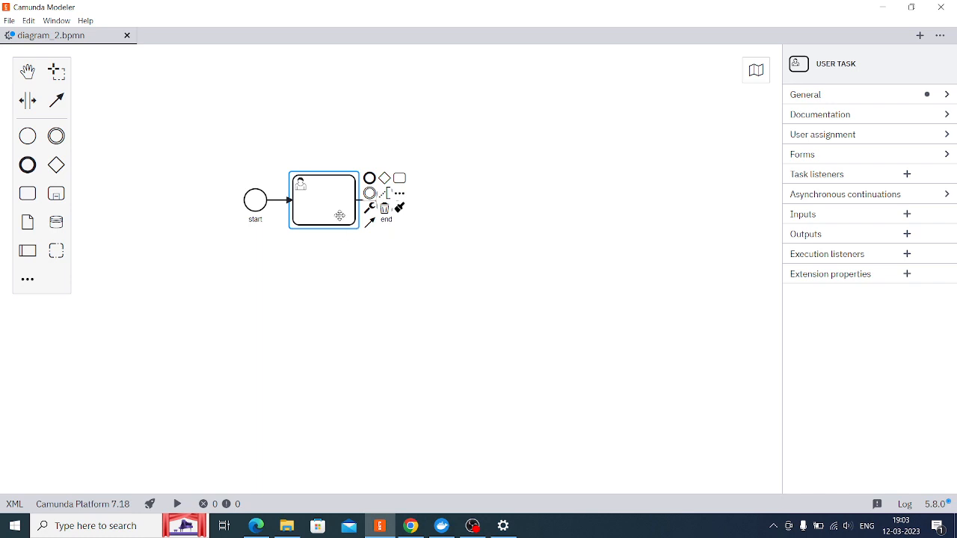
{"action": "double_click", "coordinate": [340, 219]}
{"action": "type", "text": "Test User Task"}
{"action": "left_click", "coordinate": [384, 248]}
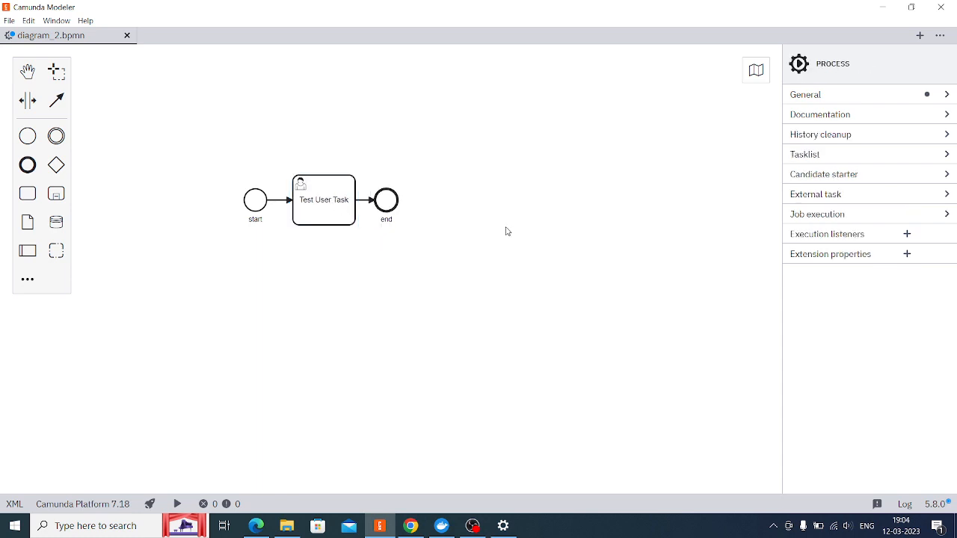
Step: Set the process name to "Test" and its ID to "testDemo"
{"action": "left_click", "coordinate": [857, 95]}
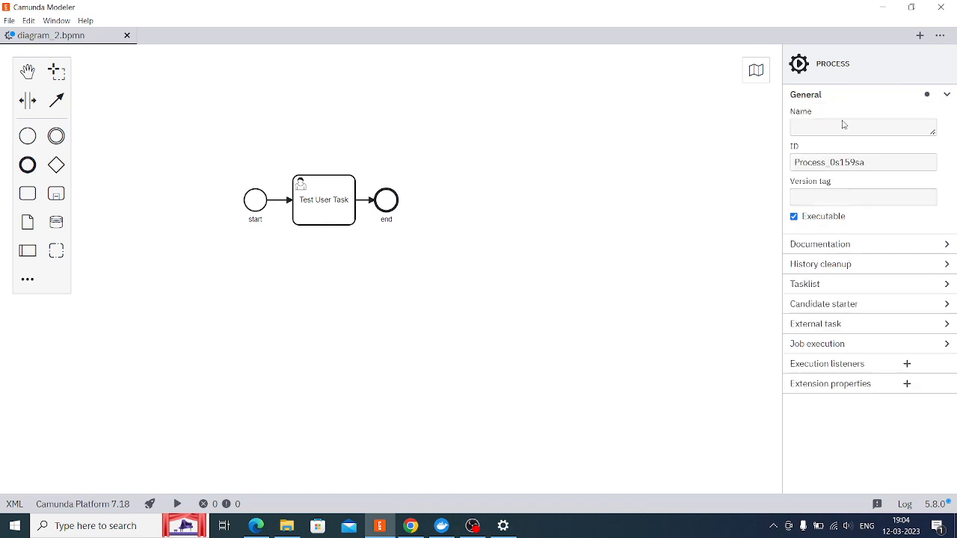
{"action": "left_click", "coordinate": [810, 130]}
{"action": "type", "text": "Test"}
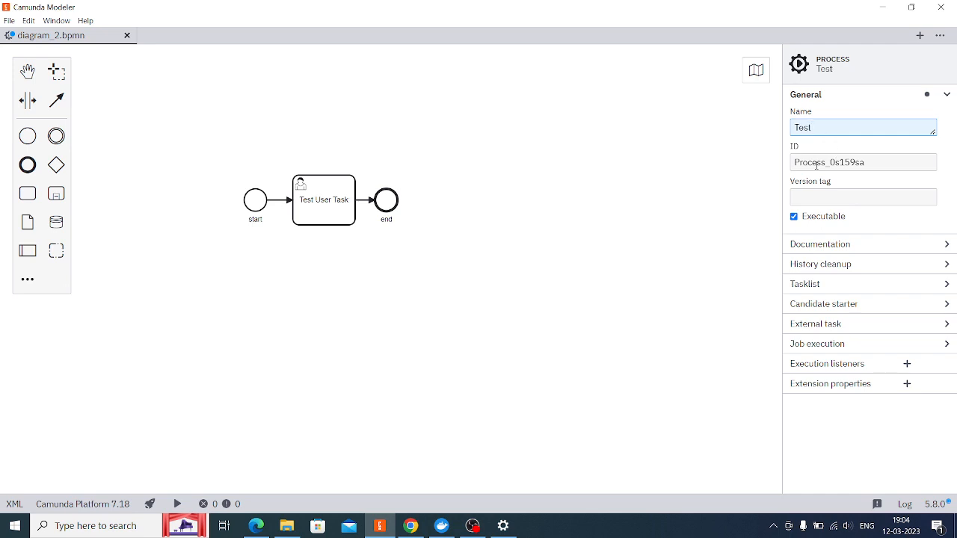
{"action": "double_click", "coordinate": [817, 163]}
{"action": "key", "text": "BackSpace"}
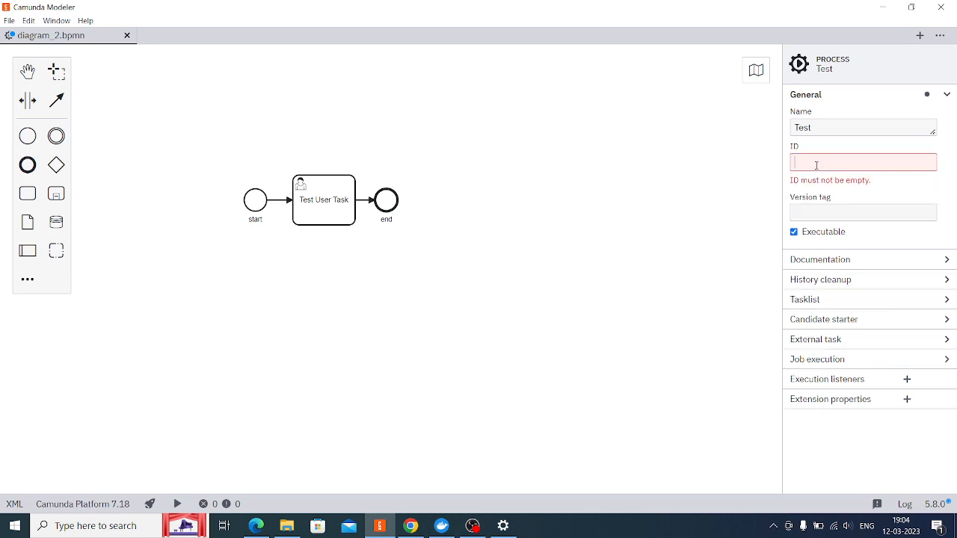
{"action": "type", "text": "test"}
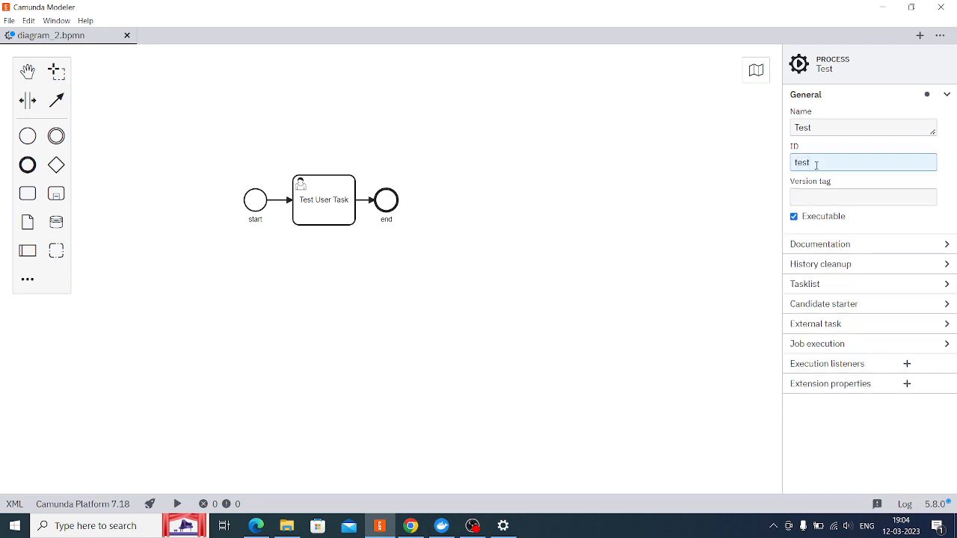
{"action": "type", "text": "Demo"}
{"action": "left_click", "coordinate": [714, 220]}
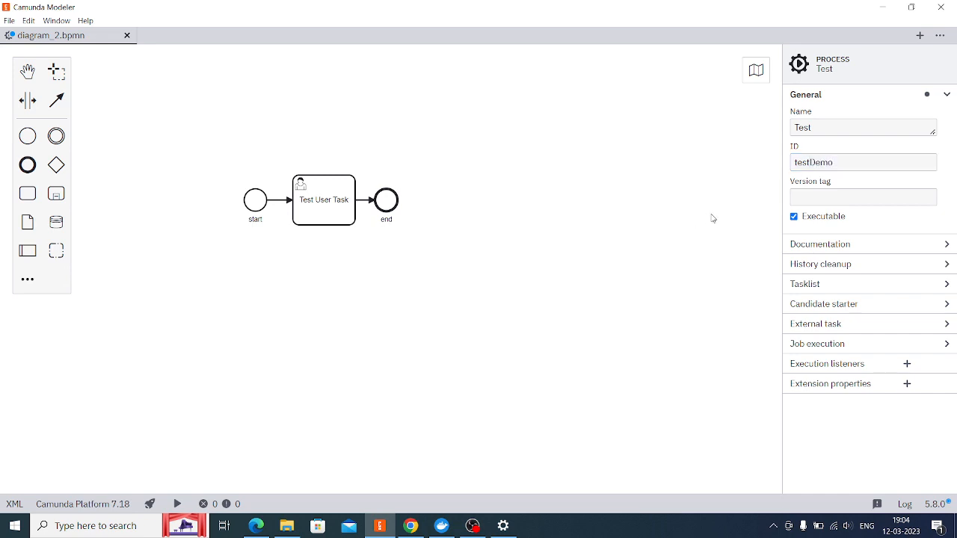
{"action": "left_click", "coordinate": [330, 203]}
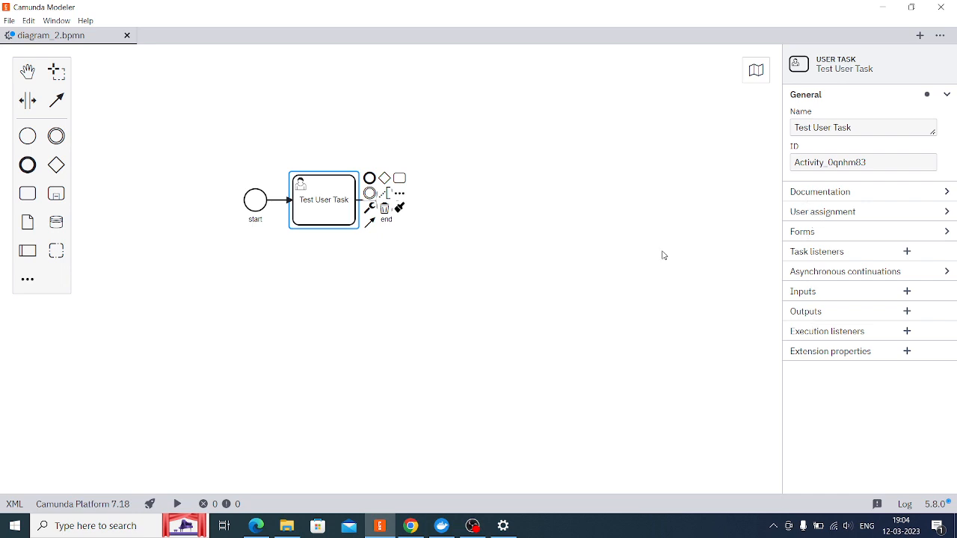
{"action": "left_click", "coordinate": [375, 256]}
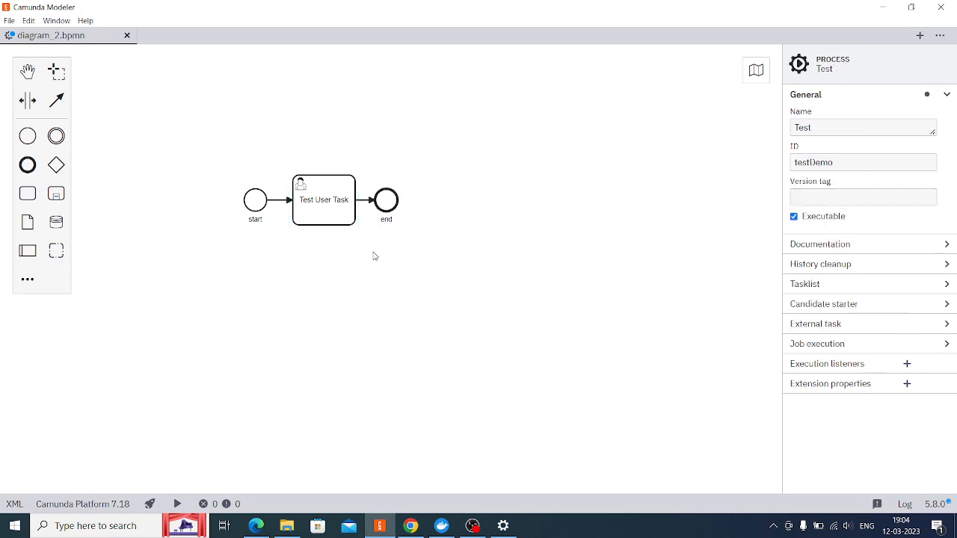
{"action": "left_click", "coordinate": [330, 198]}
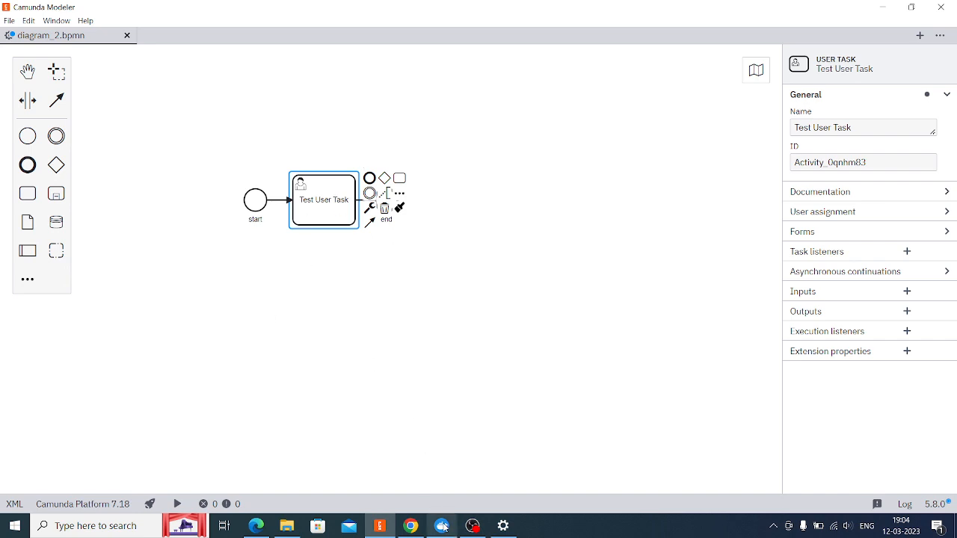
Step: Review the Camunda Docker installation page in Chrome, and check the Camunda container and image in Docker Desktop
{"action": "mouse_move", "coordinate": [443, 528]}
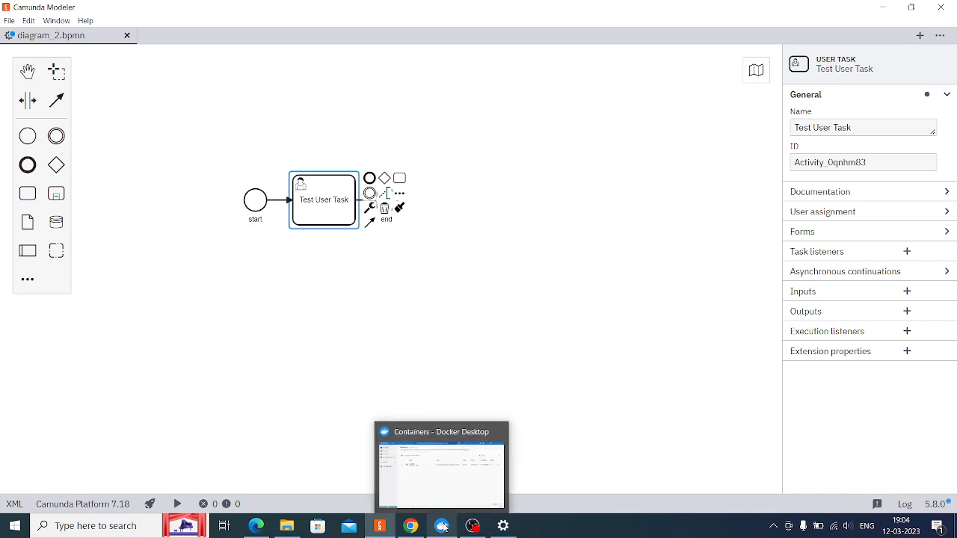
{"action": "left_click", "coordinate": [410, 525]}
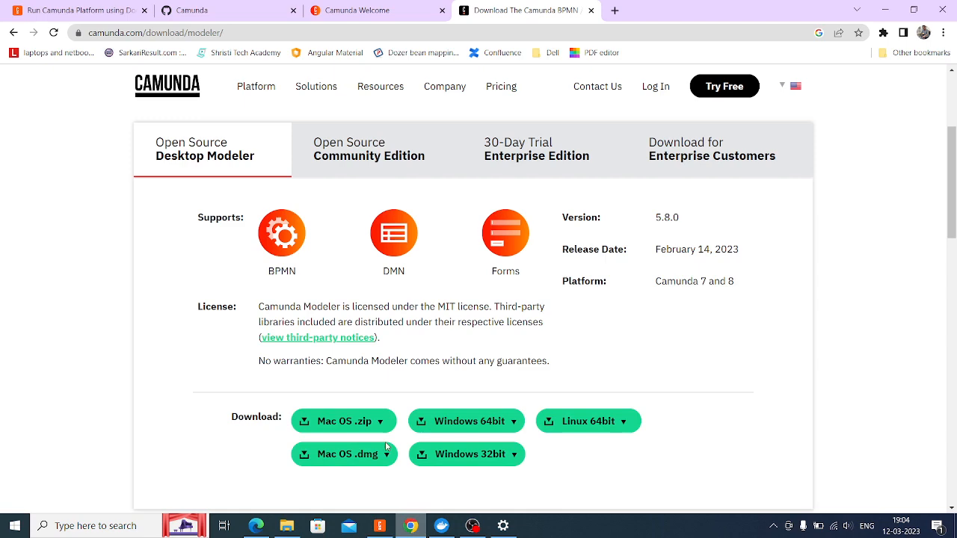
{"action": "left_click", "coordinate": [85, 8]}
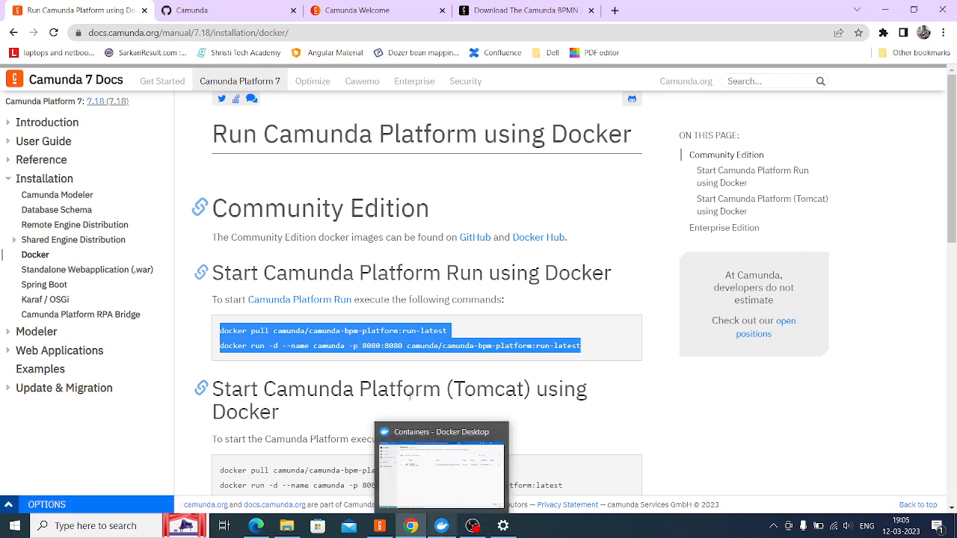
{"action": "left_click", "coordinate": [442, 531]}
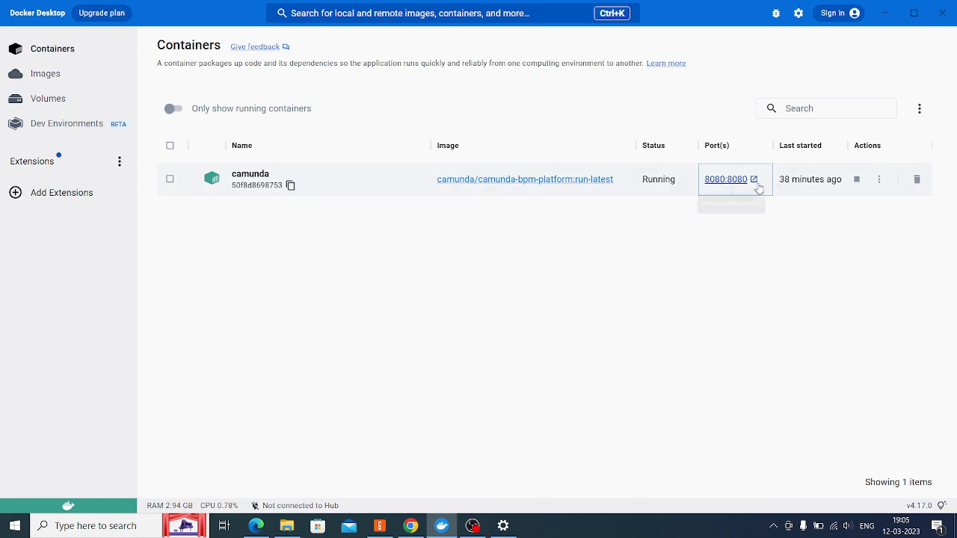
{"action": "left_click", "coordinate": [45, 75]}
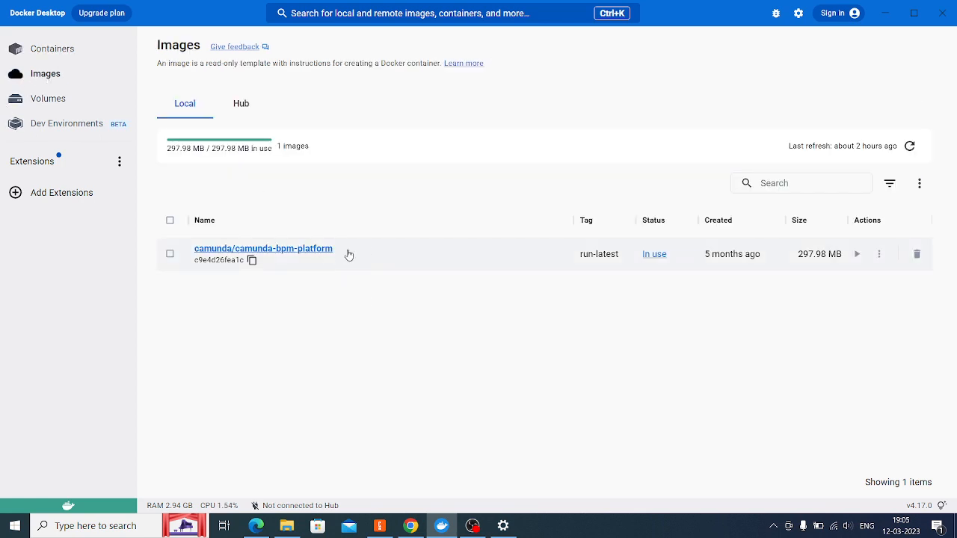
{"action": "left_click", "coordinate": [53, 56]}
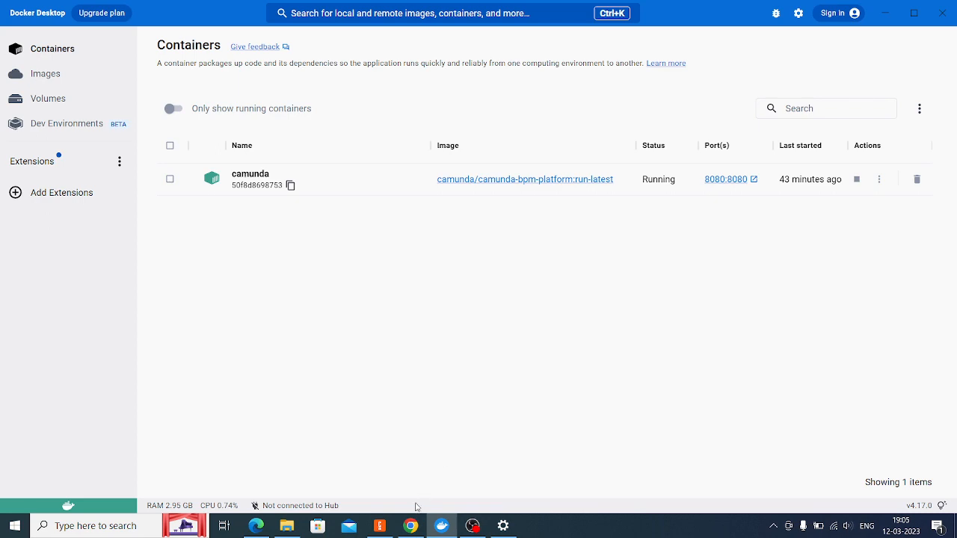
Step: Switch back to Camunda Modeler and save the diagram as "test" in BPMN format in the Desktop's Camunda folder
{"action": "left_click", "coordinate": [380, 526]}
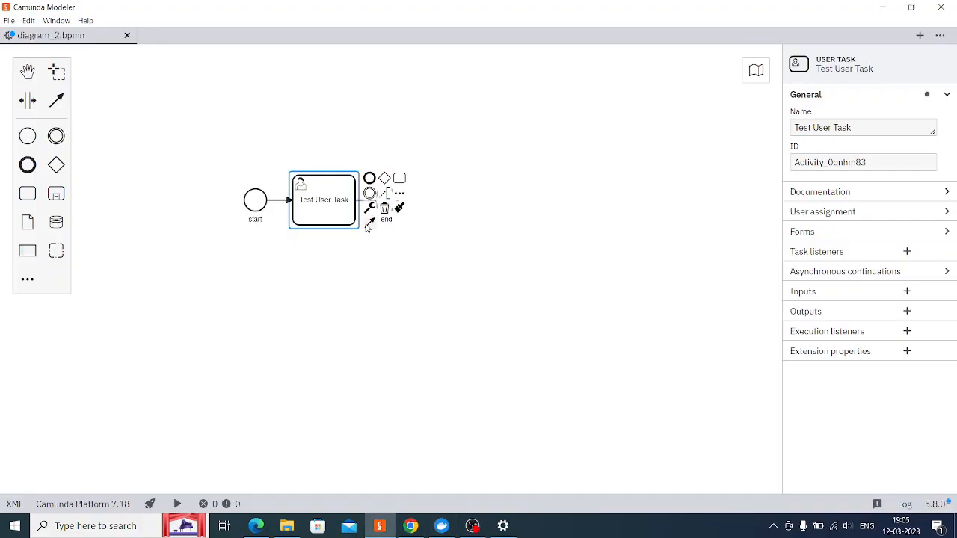
{"action": "left_click", "coordinate": [381, 259]}
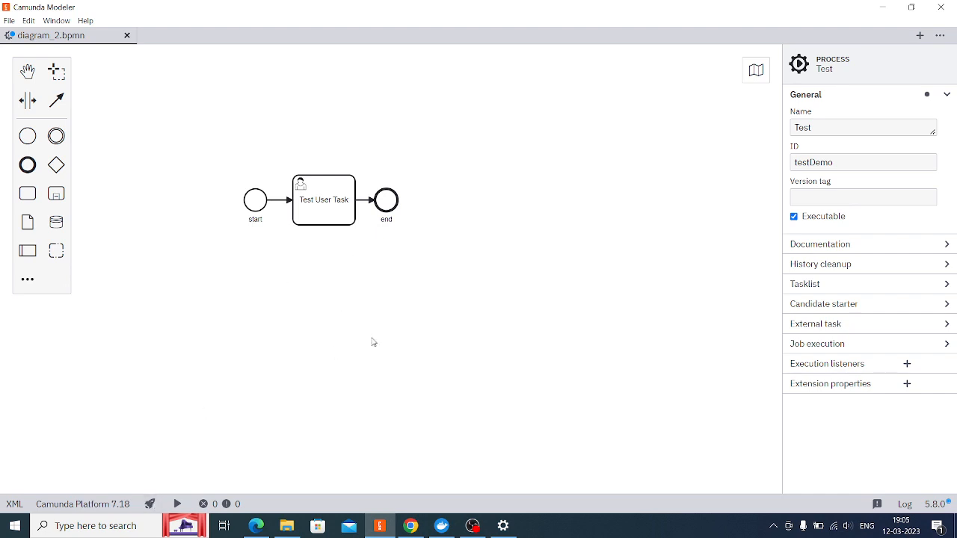
{"action": "key", "text": "ctrl+s"}
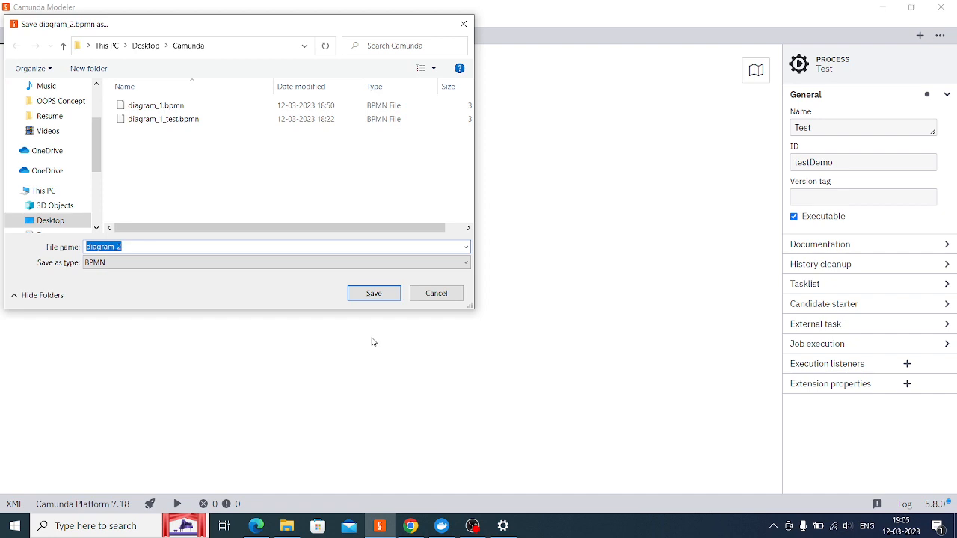
{"action": "type", "text": "test"}
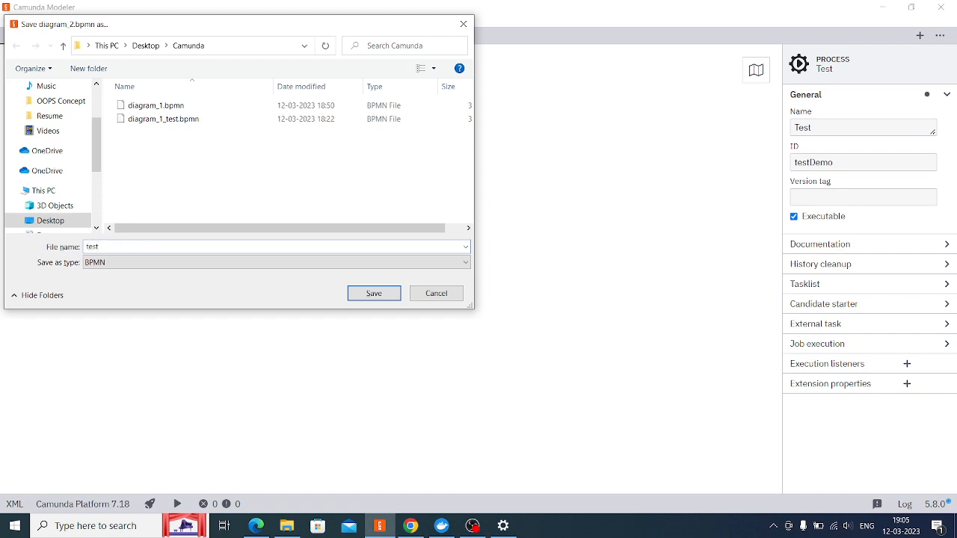
{"action": "left_click", "coordinate": [358, 296]}
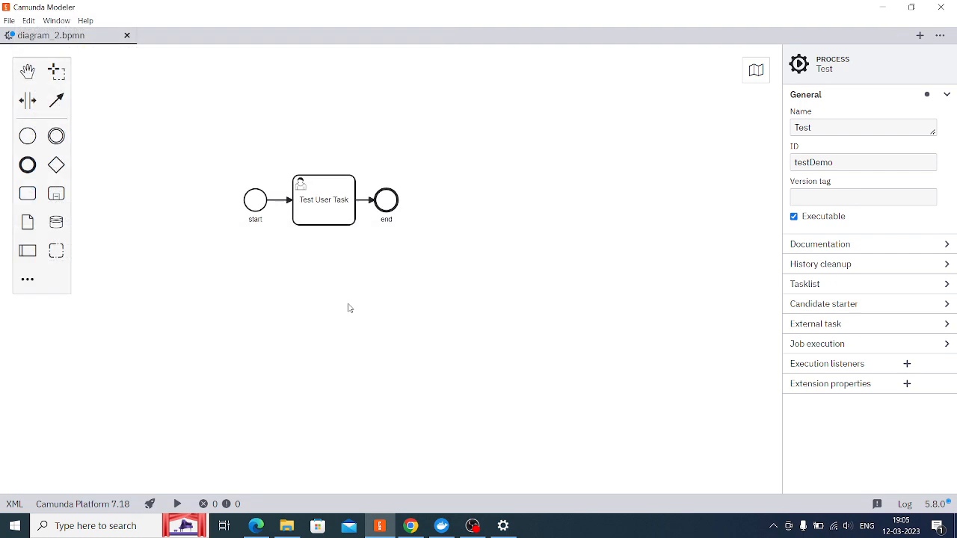
{"action": "left_click", "coordinate": [150, 504]}
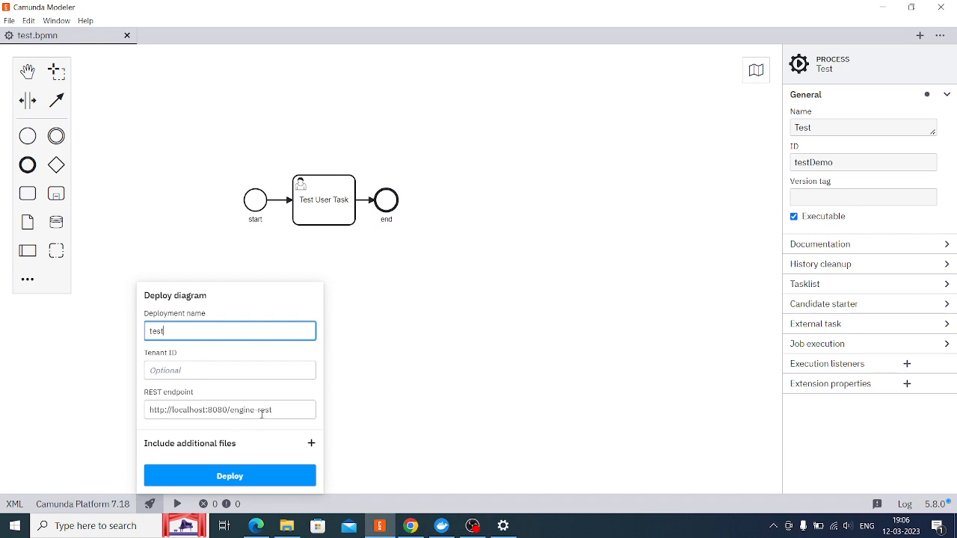
{"action": "left_click", "coordinate": [224, 477]}
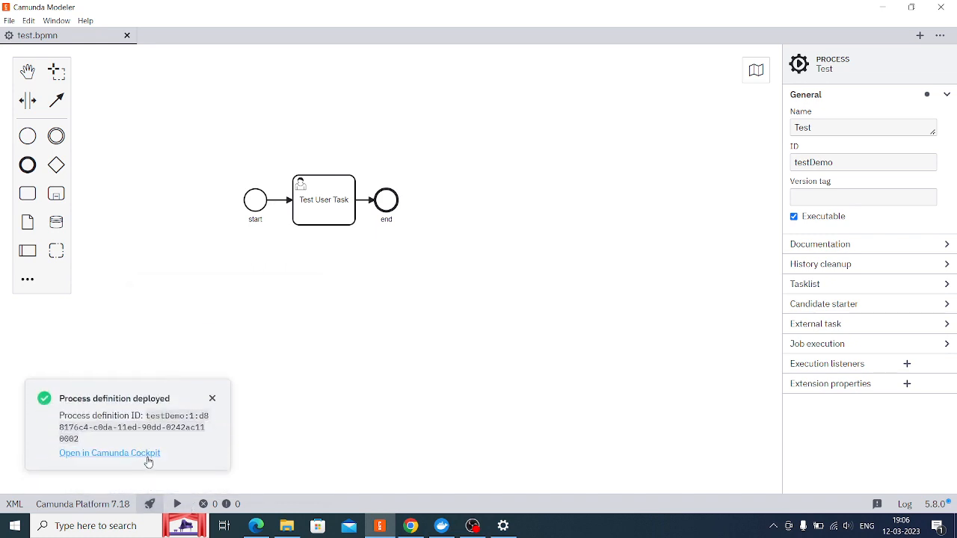
{"action": "left_click", "coordinate": [138, 453]}
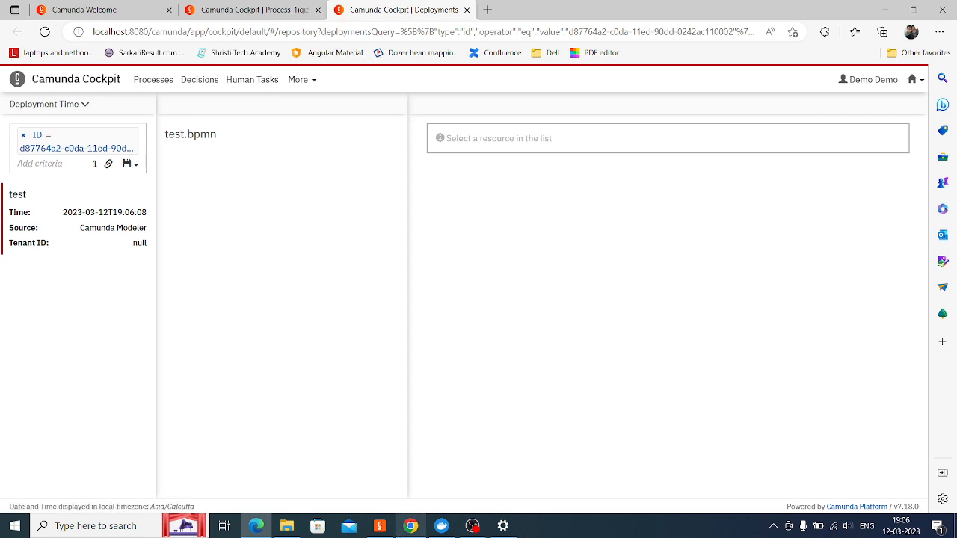
Step: Return to Camunda Modeler and start a process instance with the business key "default"
{"action": "left_click", "coordinate": [381, 527]}
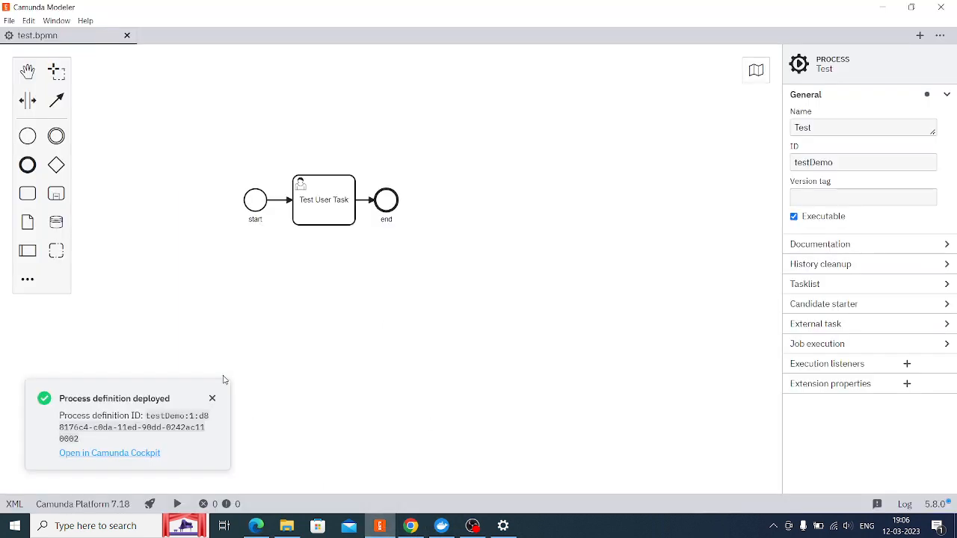
{"action": "left_click", "coordinate": [178, 506]}
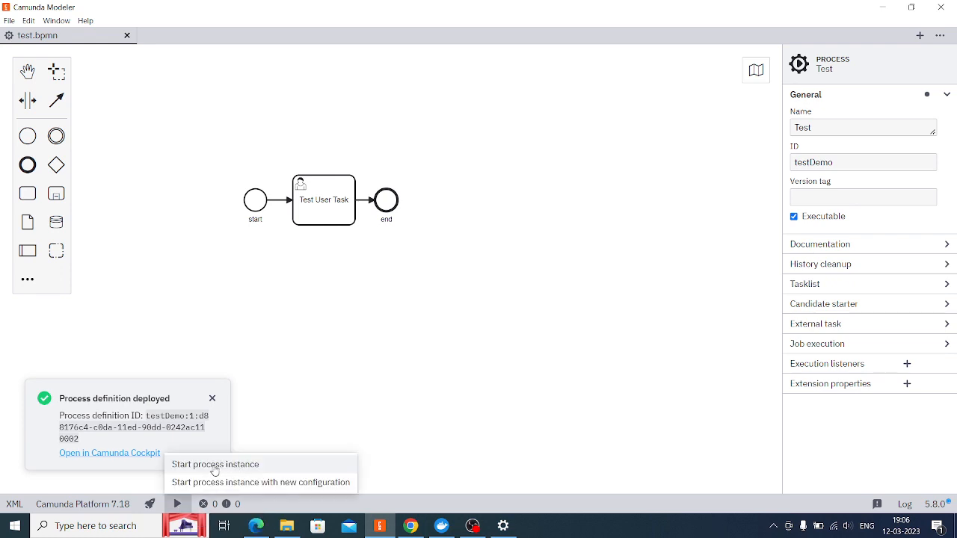
{"action": "left_click", "coordinate": [215, 465]}
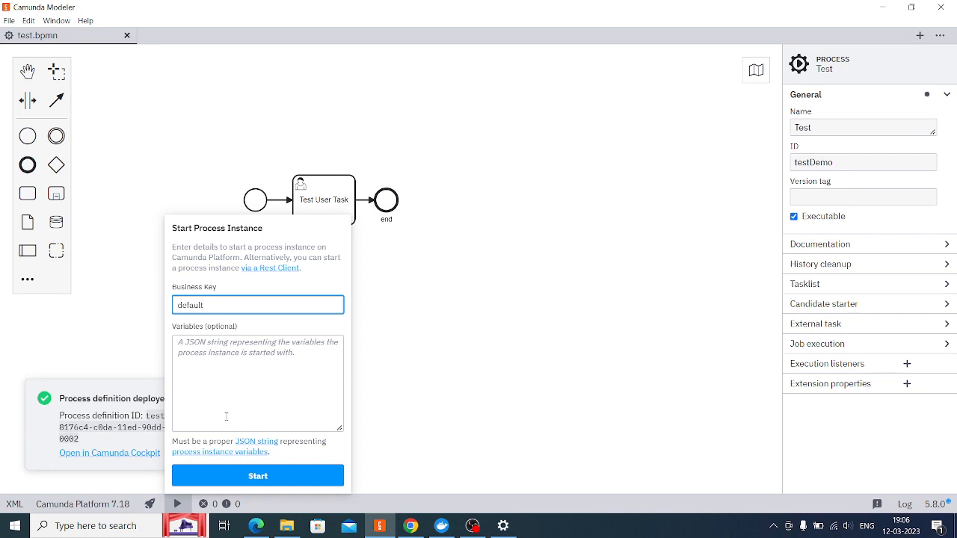
{"action": "left_click", "coordinate": [255, 476]}
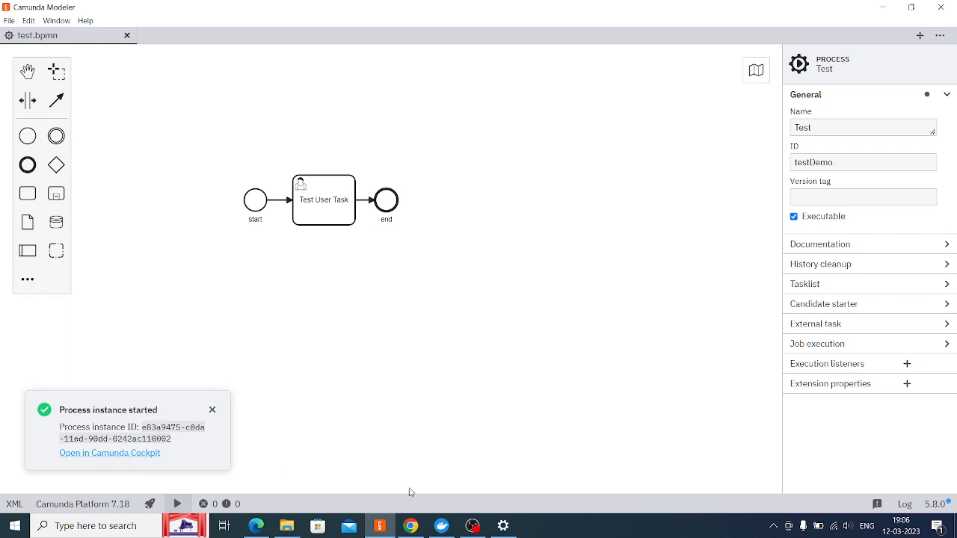
Step: Open the started process instance in Camunda Cockpit in the browser to view its current activity, and switch to Camunda Tasklist
{"action": "left_click", "coordinate": [142, 454]}
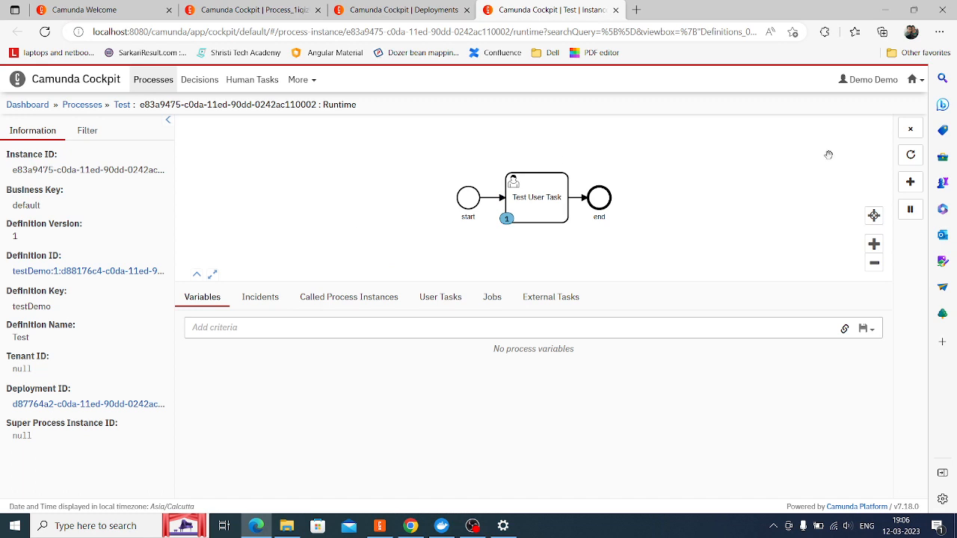
{"action": "left_click", "coordinate": [915, 80]}
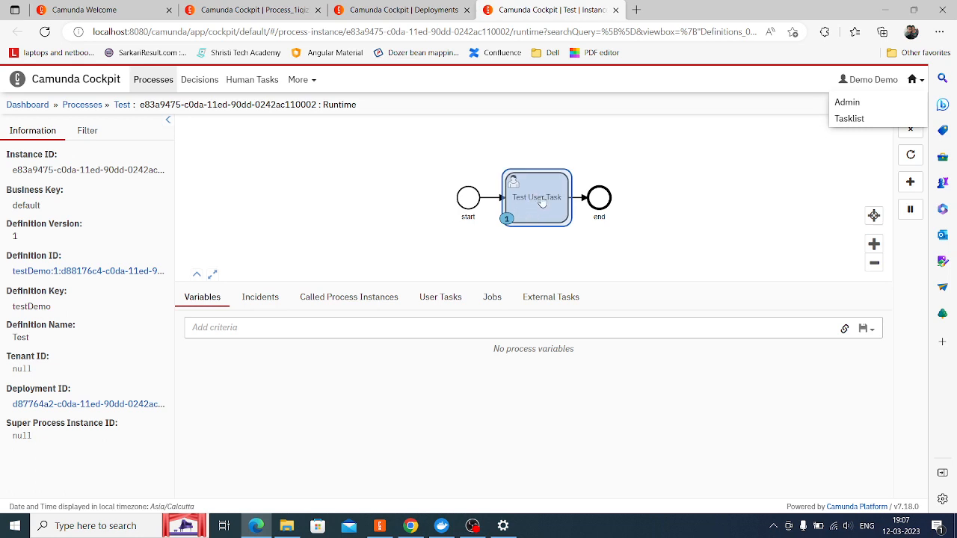
{"action": "left_click", "coordinate": [850, 120]}
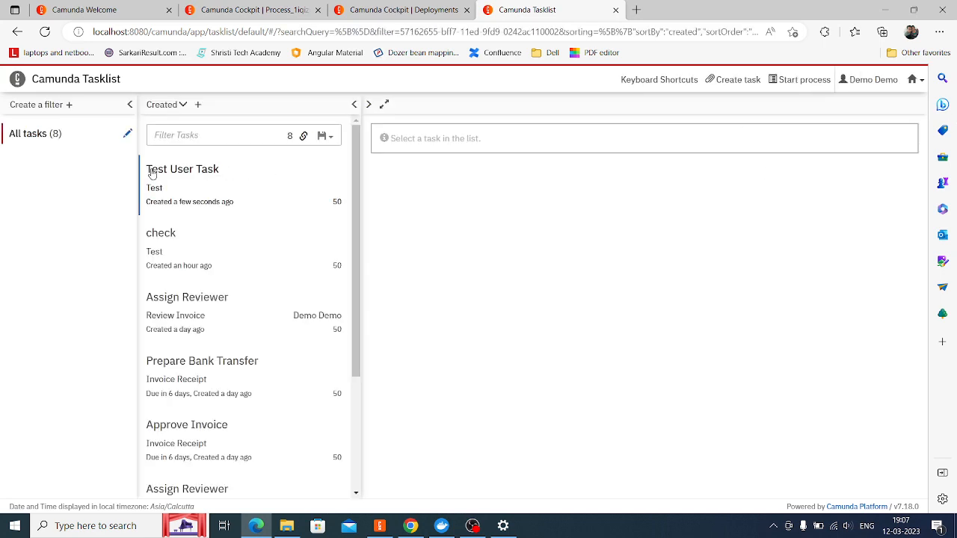
Step: Open the newly created Test User Task and review its history, diagram and form
{"action": "left_click", "coordinate": [199, 190]}
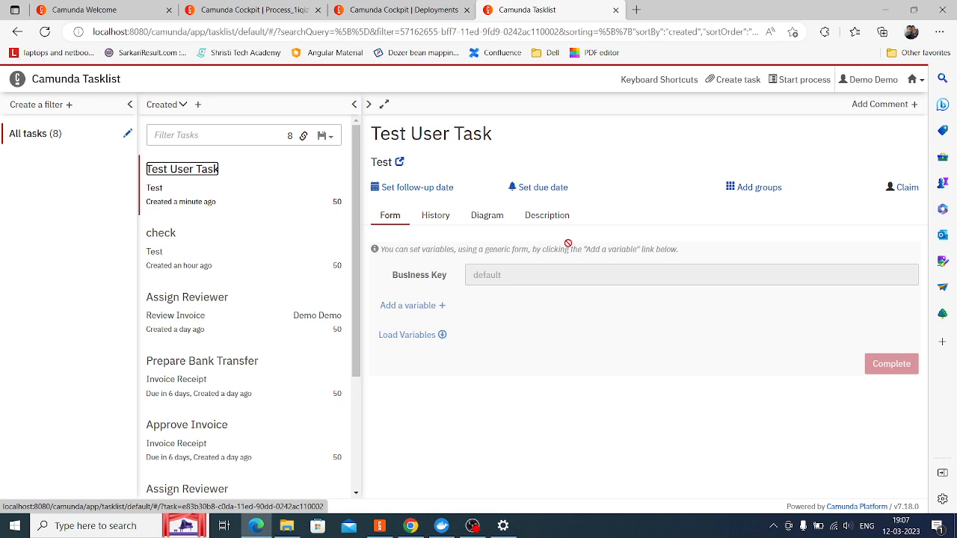
{"action": "left_click", "coordinate": [438, 219]}
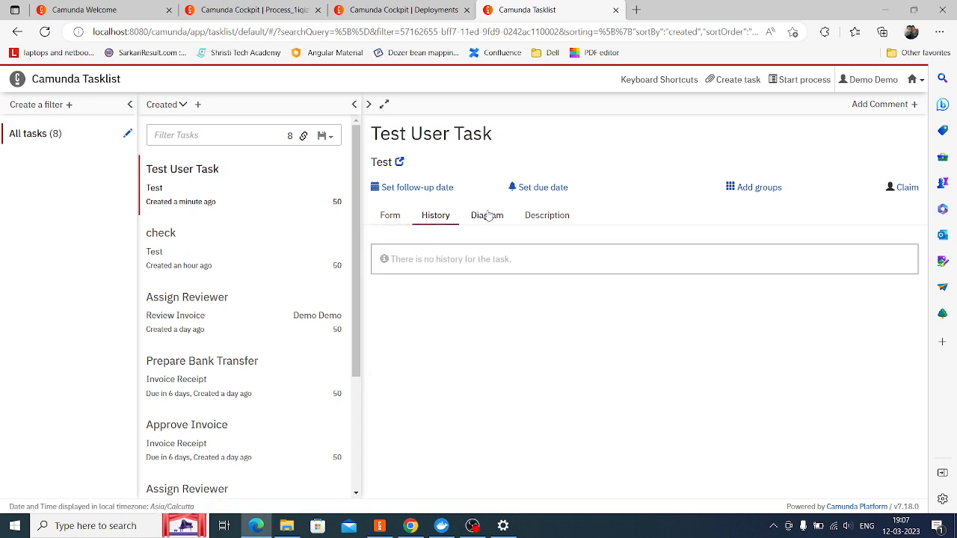
{"action": "left_click", "coordinate": [490, 216]}
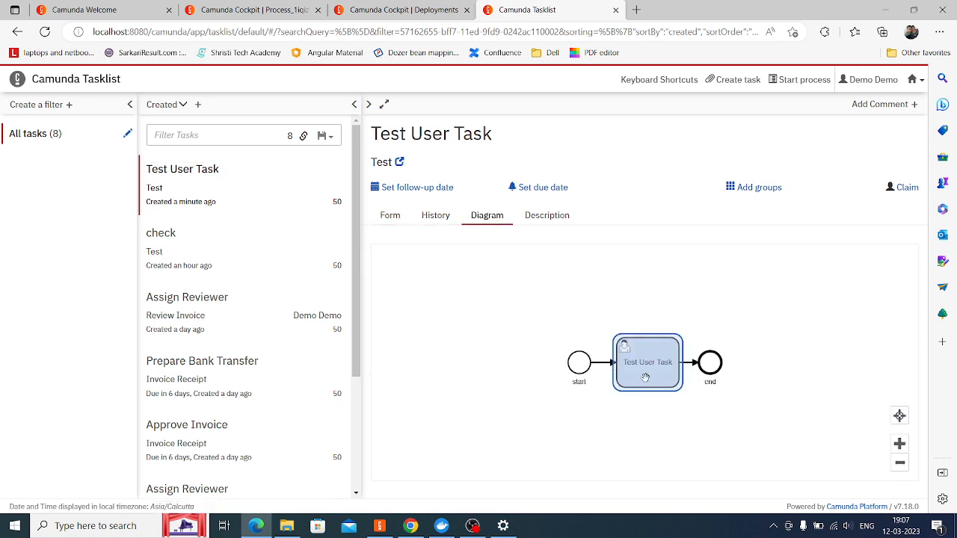
{"action": "left_click", "coordinate": [387, 219]}
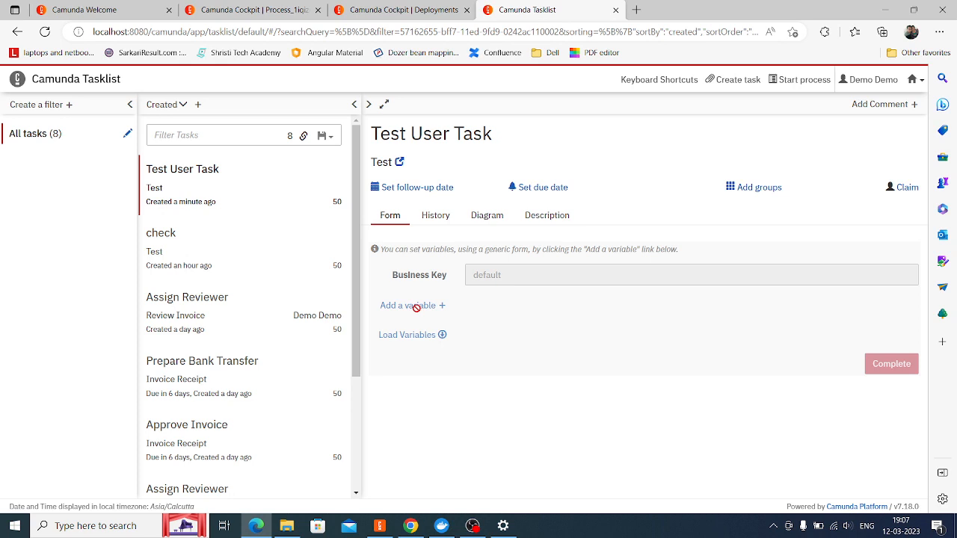
Step: Claim the Test User Task, load its variables and complete it
{"action": "left_click", "coordinate": [904, 188]}
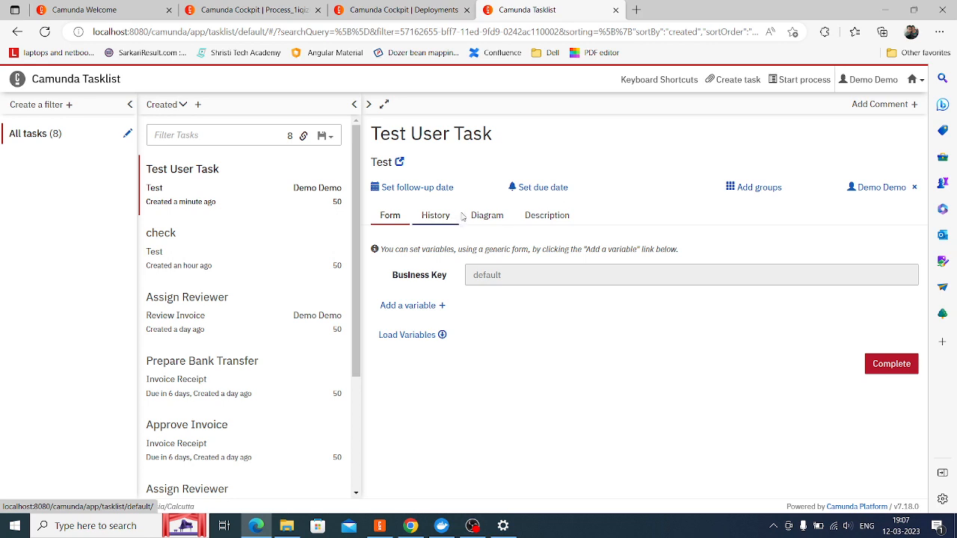
{"action": "left_click", "coordinate": [436, 335]}
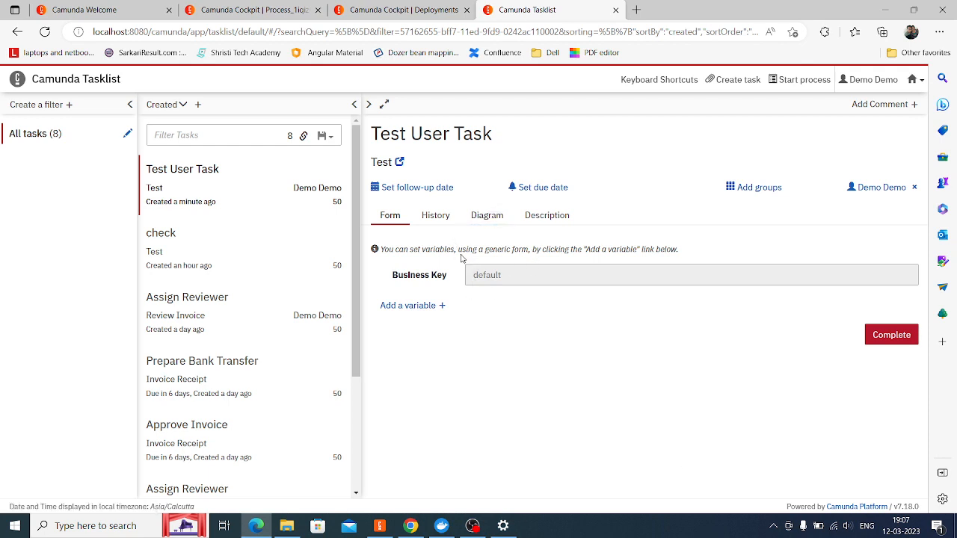
{"action": "left_click", "coordinate": [890, 336]}
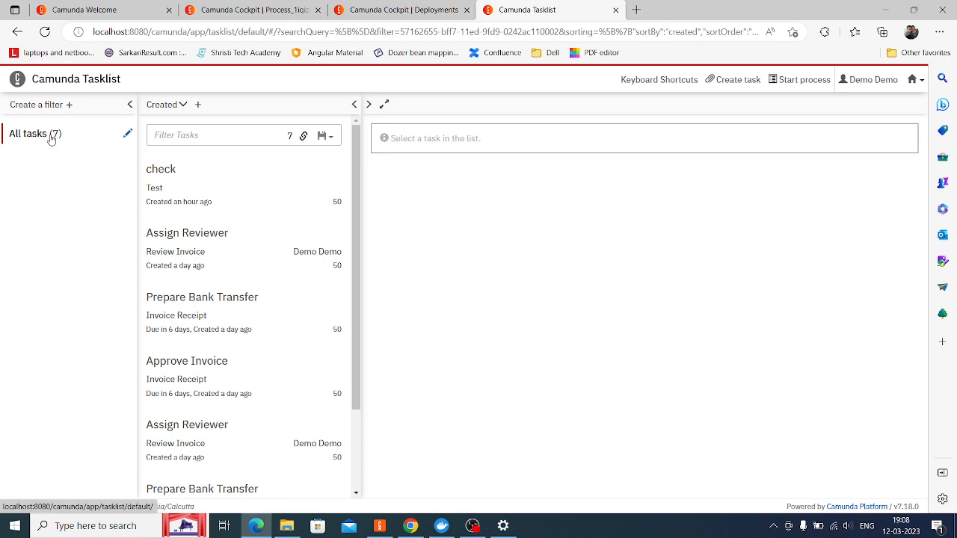
Step: Check the running instances of the Test process definition with key testDemo in Camunda Cockpit, and return to Camunda Modeler
{"action": "left_click", "coordinate": [915, 79]}
{"action": "left_click", "coordinate": [849, 120]}
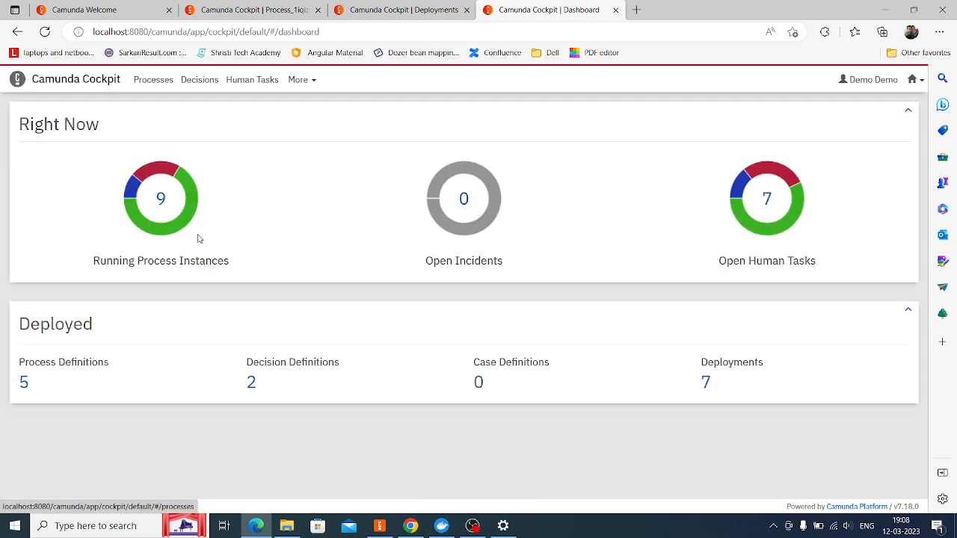
{"action": "left_click", "coordinate": [170, 227]}
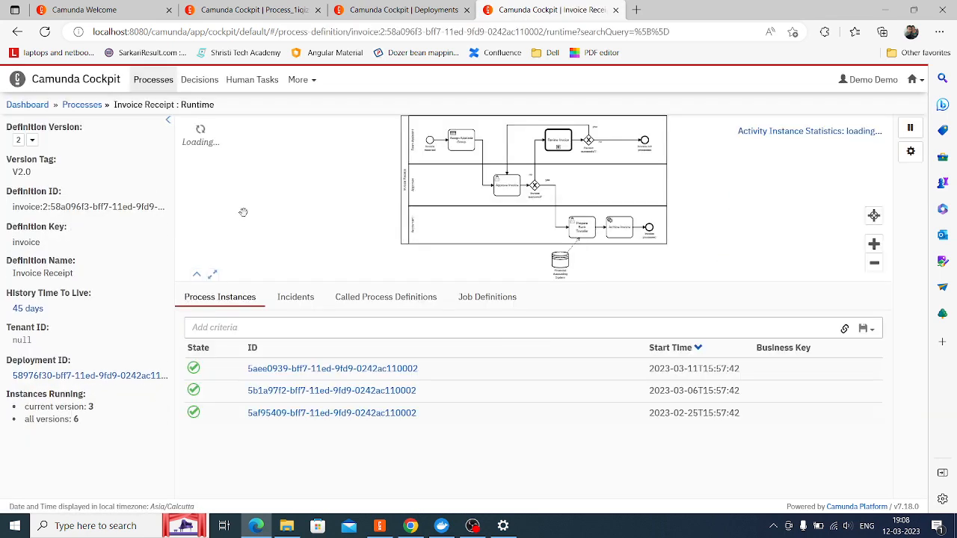
{"action": "left_click", "coordinate": [77, 106]}
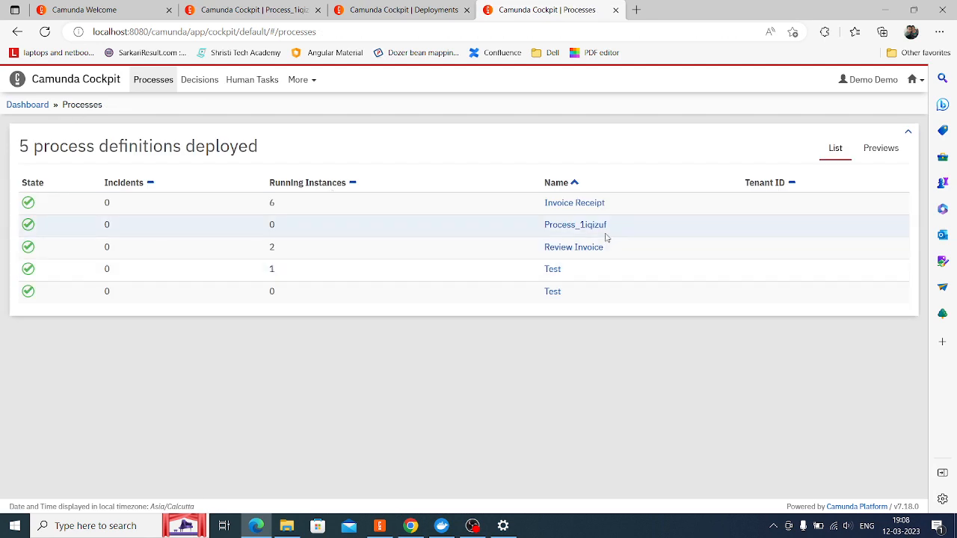
{"action": "left_click", "coordinate": [553, 292]}
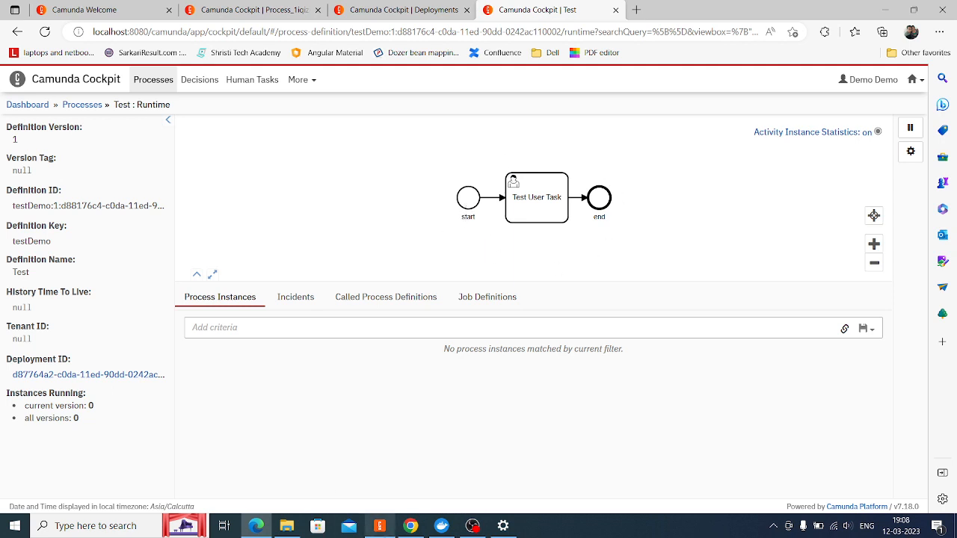
{"action": "left_click", "coordinate": [380, 525]}
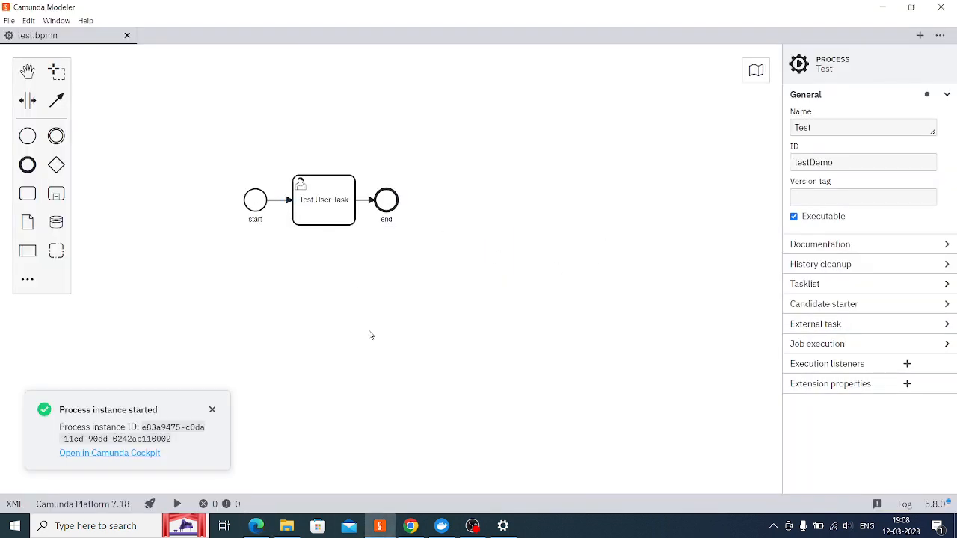